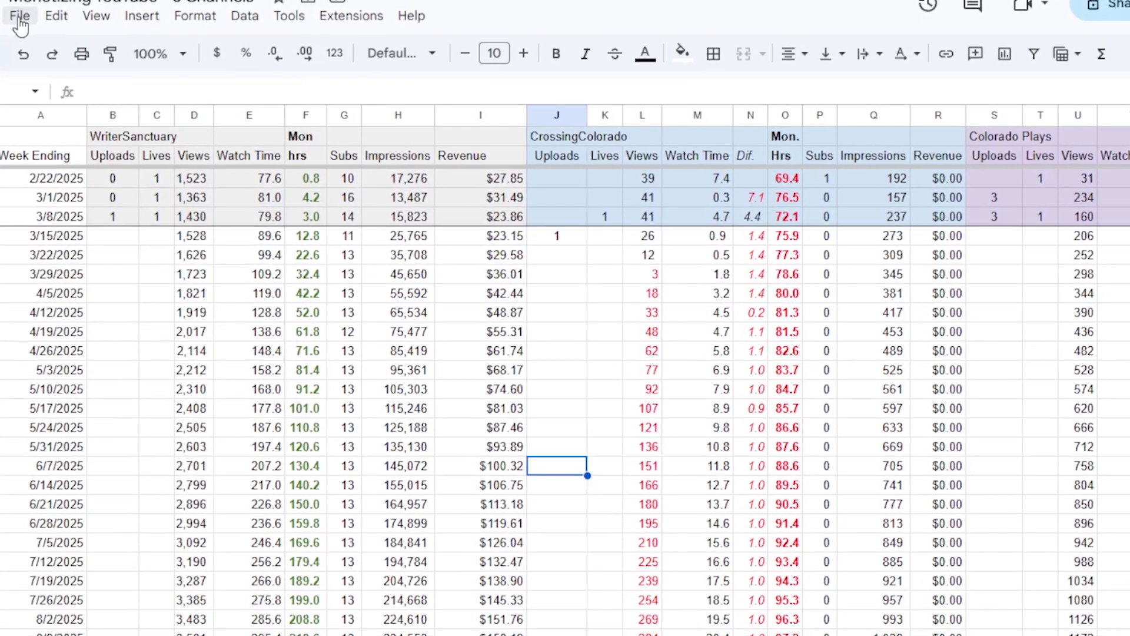
Publish just the Channel Data sheet to the web using Publish to web's Embed option.
click(56, 32)
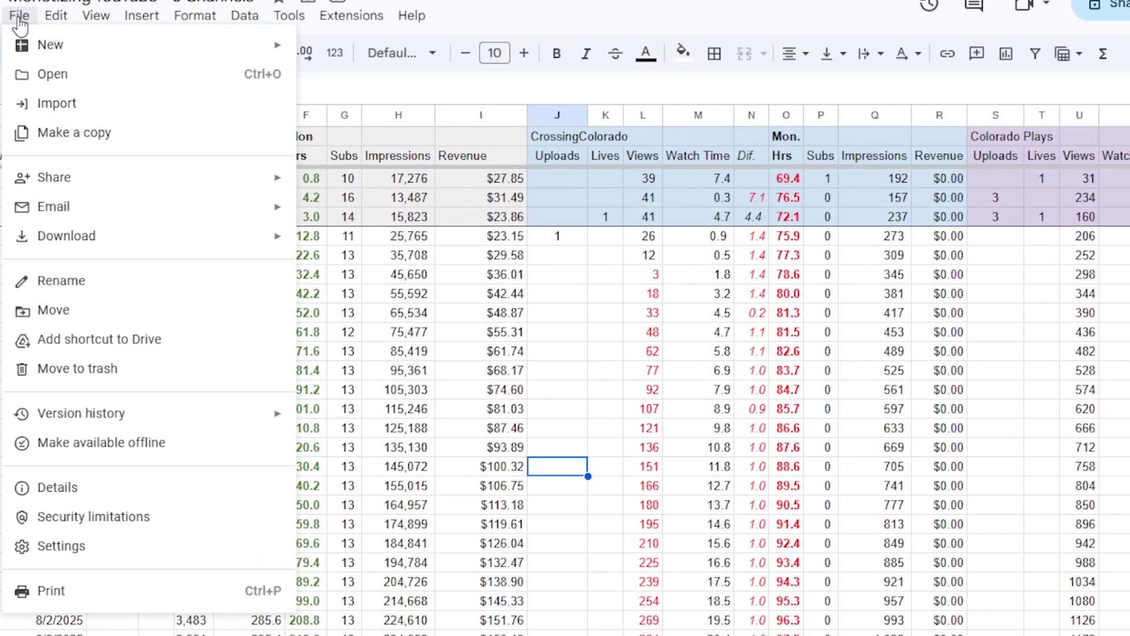
mouse_move(96, 184)
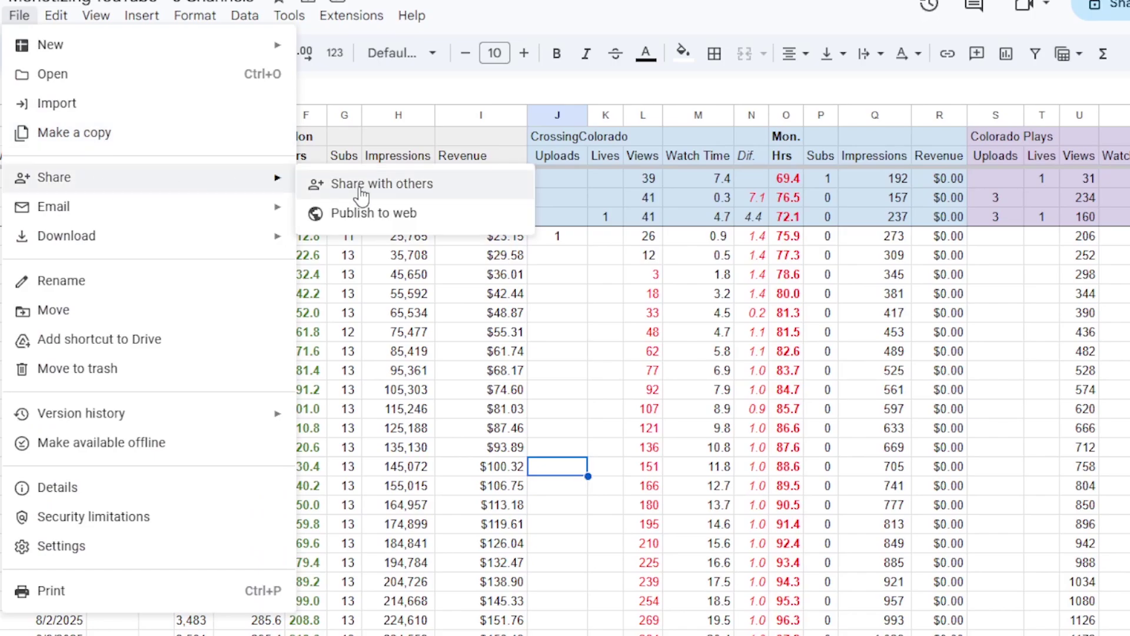
click(376, 213)
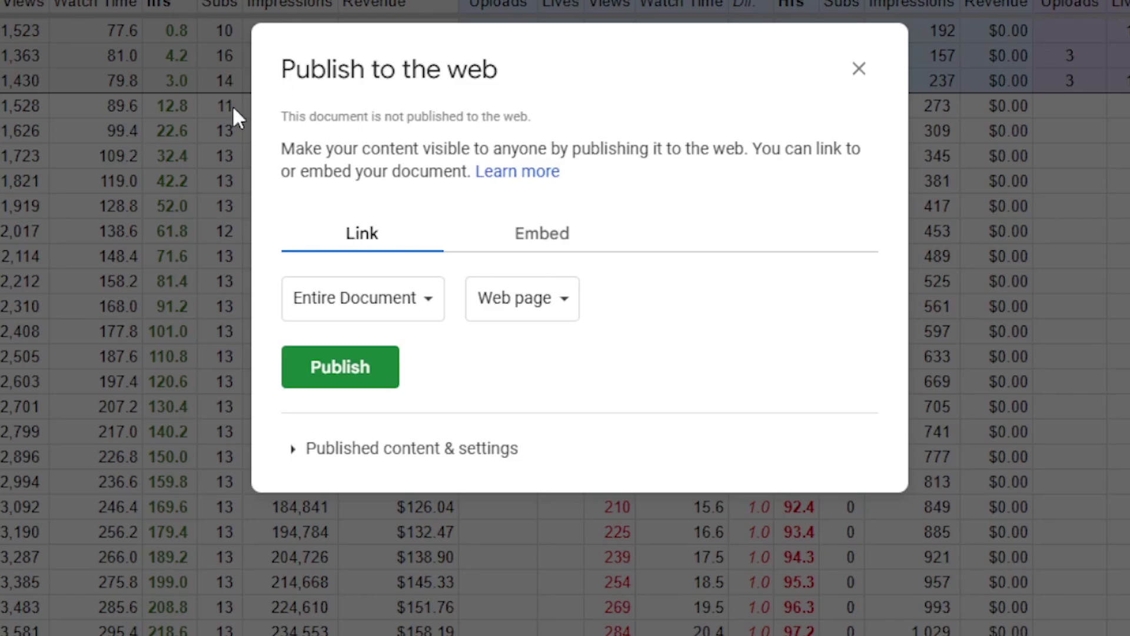
click(550, 246)
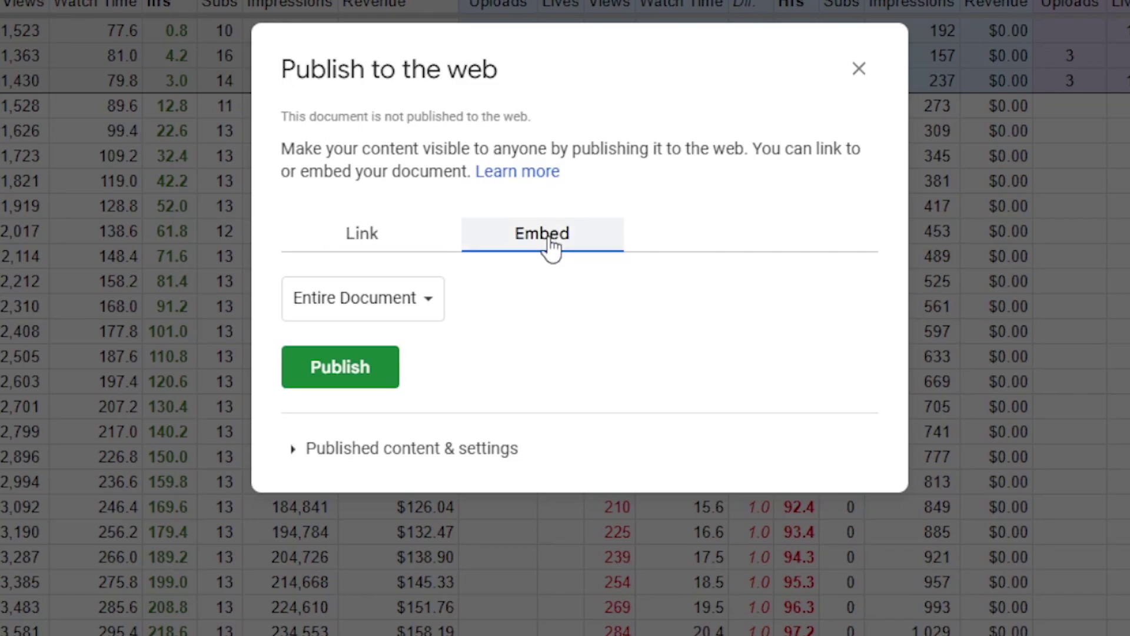
click(430, 305)
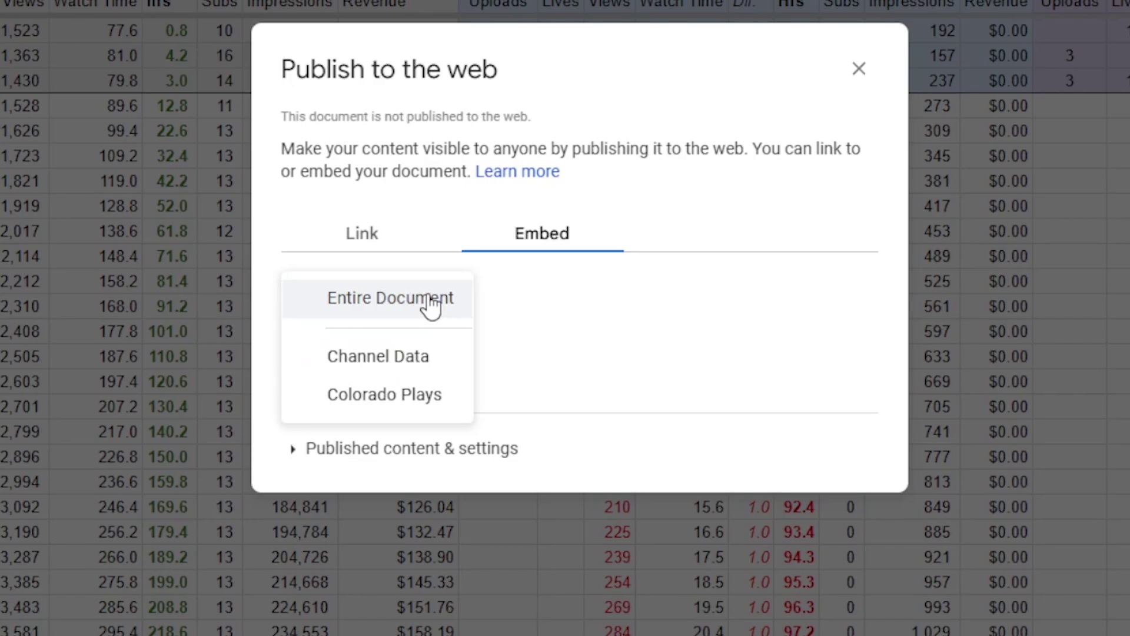
click(403, 366)
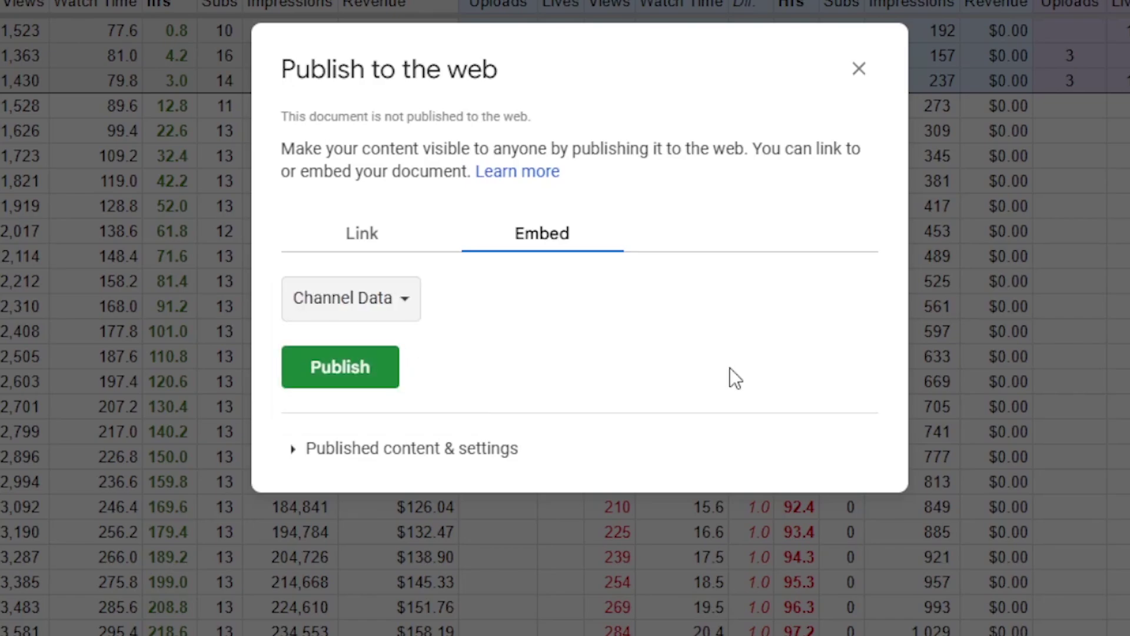
click(354, 380)
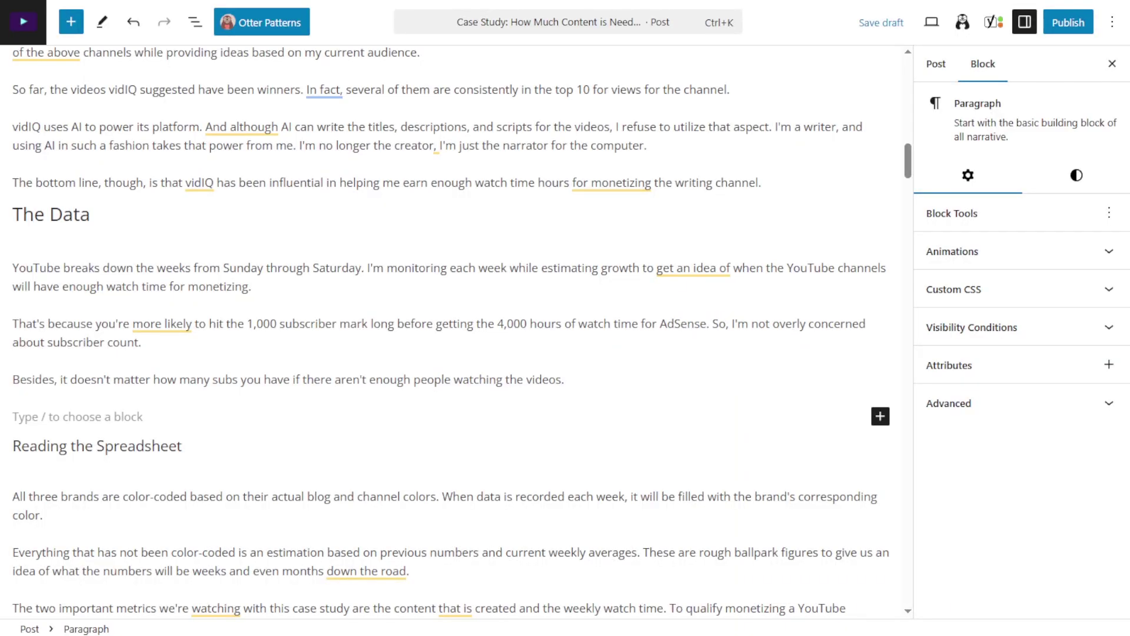
Insert an empty Custom HTML block, found by searching 'html', below the subscribers paragraph.
click(587, 386)
mouse_move(603, 393)
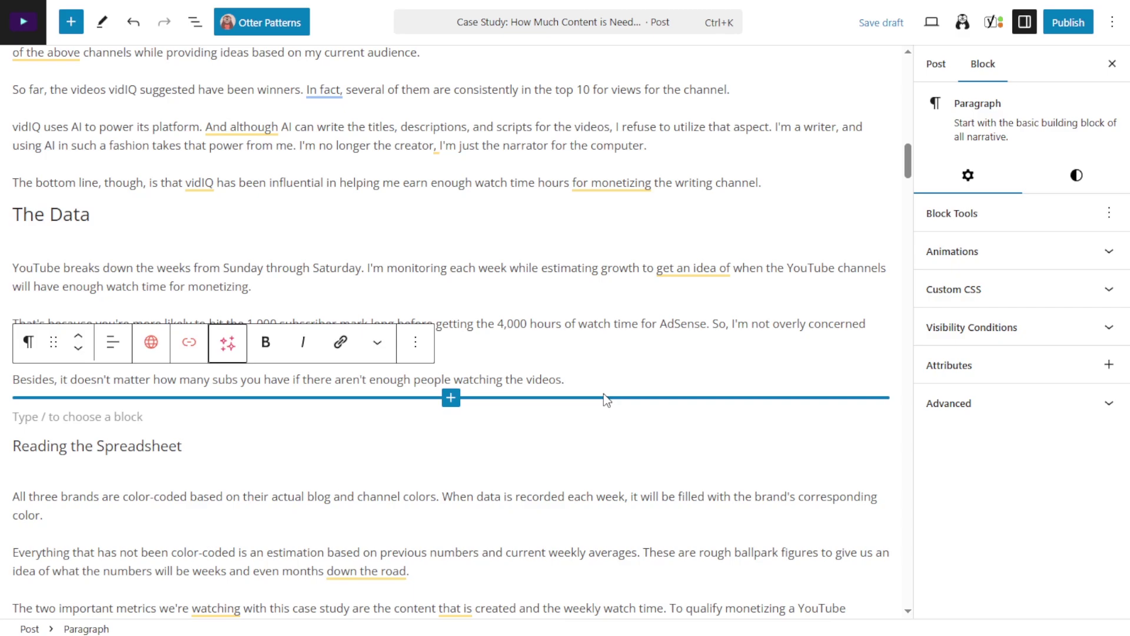
key(Down)
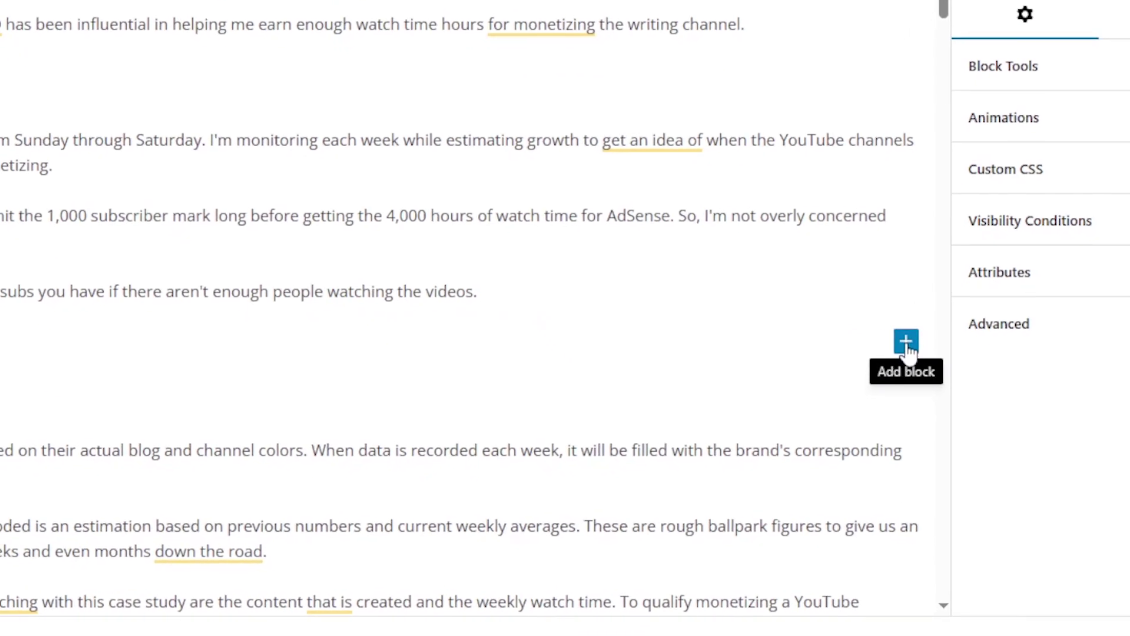
click(914, 330)
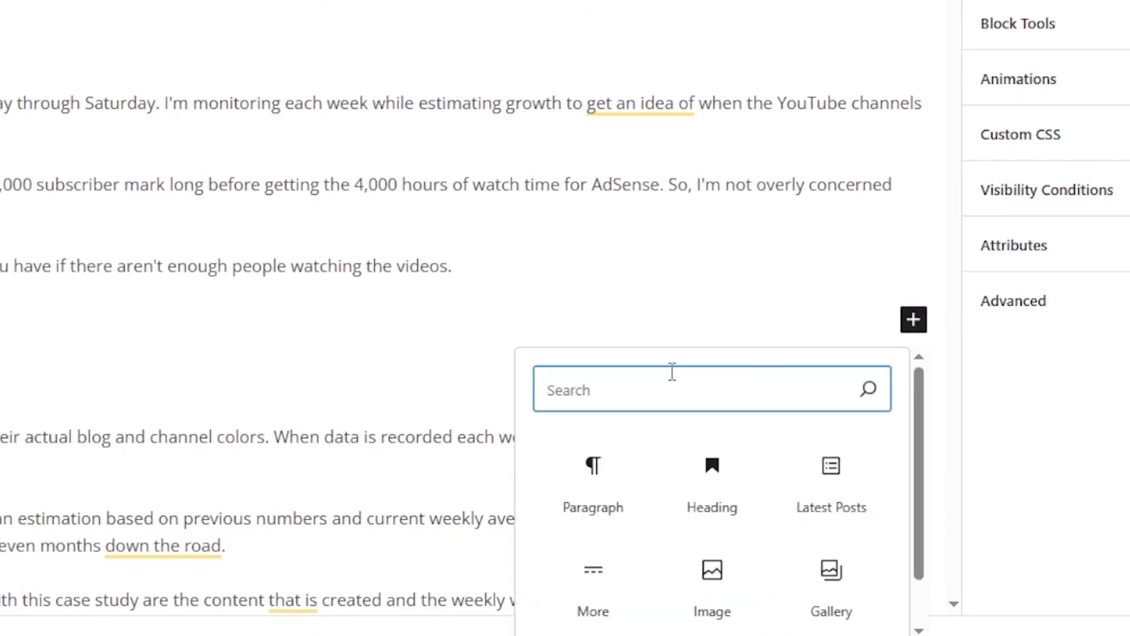
text(html)
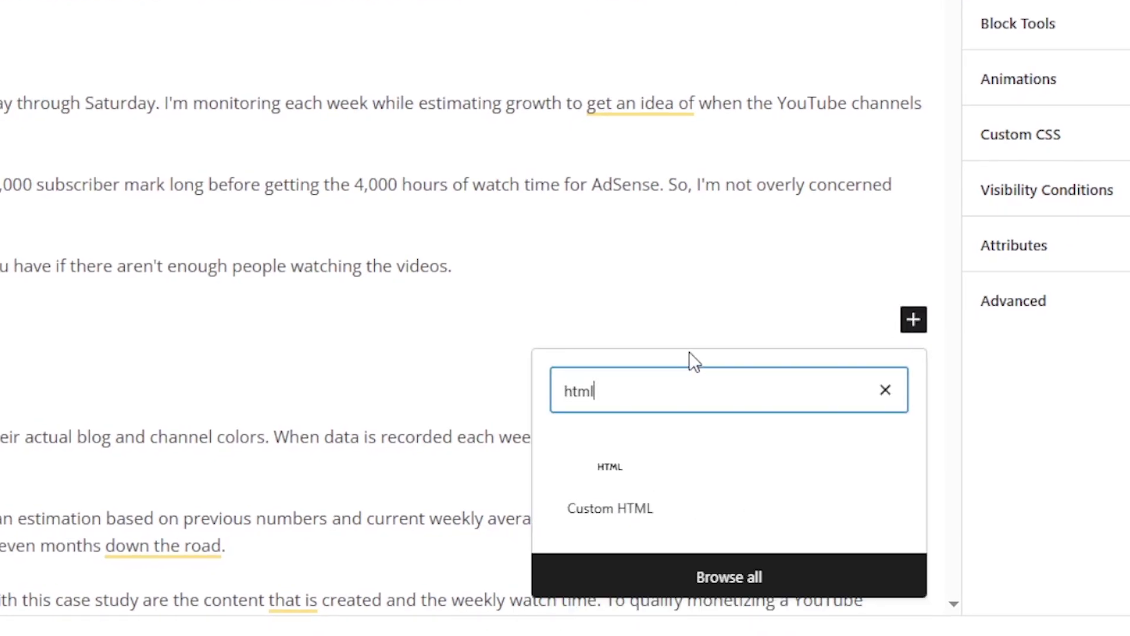
click(626, 492)
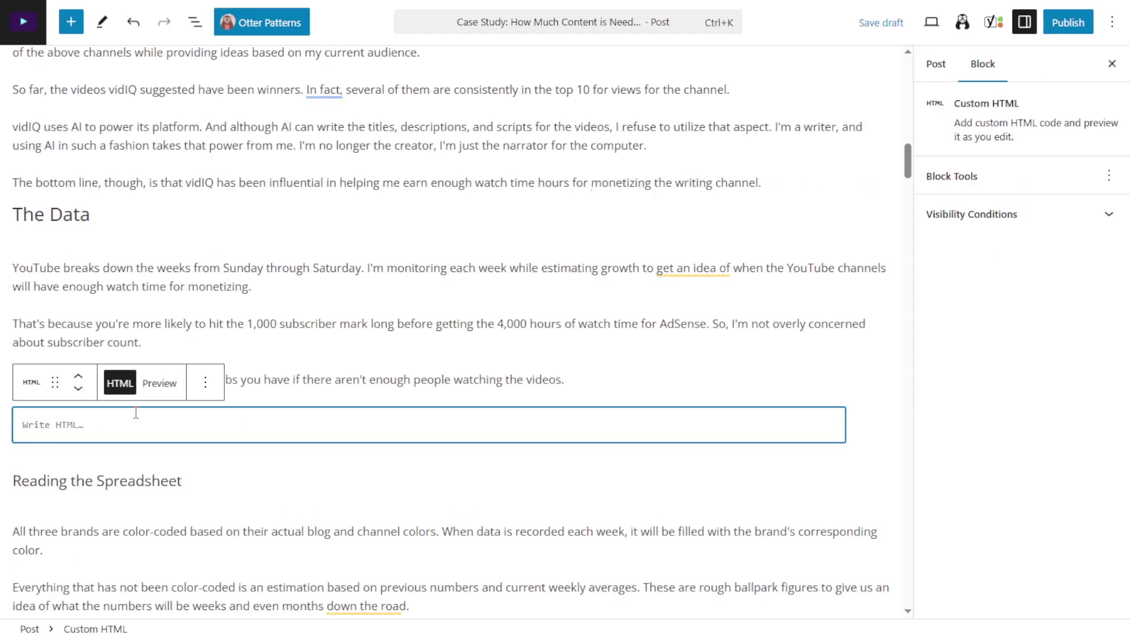
Paste the Google Sheets iframe embed code into the block and preview the spreadsheet.
text(<iframe src="https://docs.google.com/spreadsheets/d/e/2PACX-1vQI0UUebEi-vztso0jRwWkx5_vm_gt0QRAF9OrQMFI7rfrP-VVQ2dhyS-HIECzbwqdmv_SBsRpymDNM/pubhtml?gid=0&amp;single=true&amp;widget=true&amp;headers=false"></iframe>)
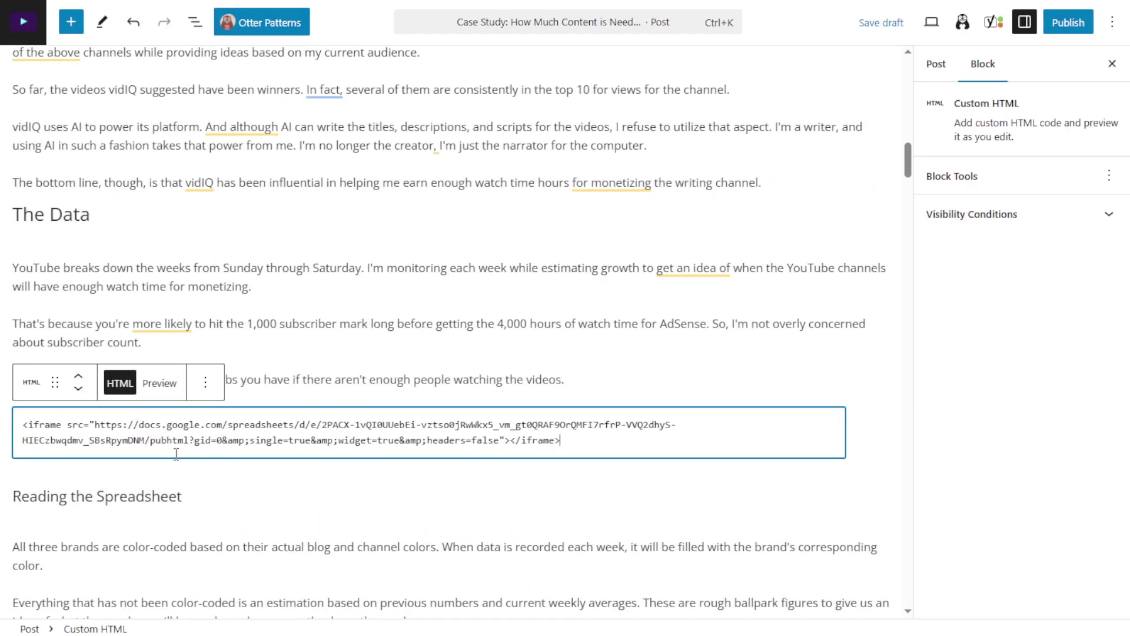
click(159, 384)
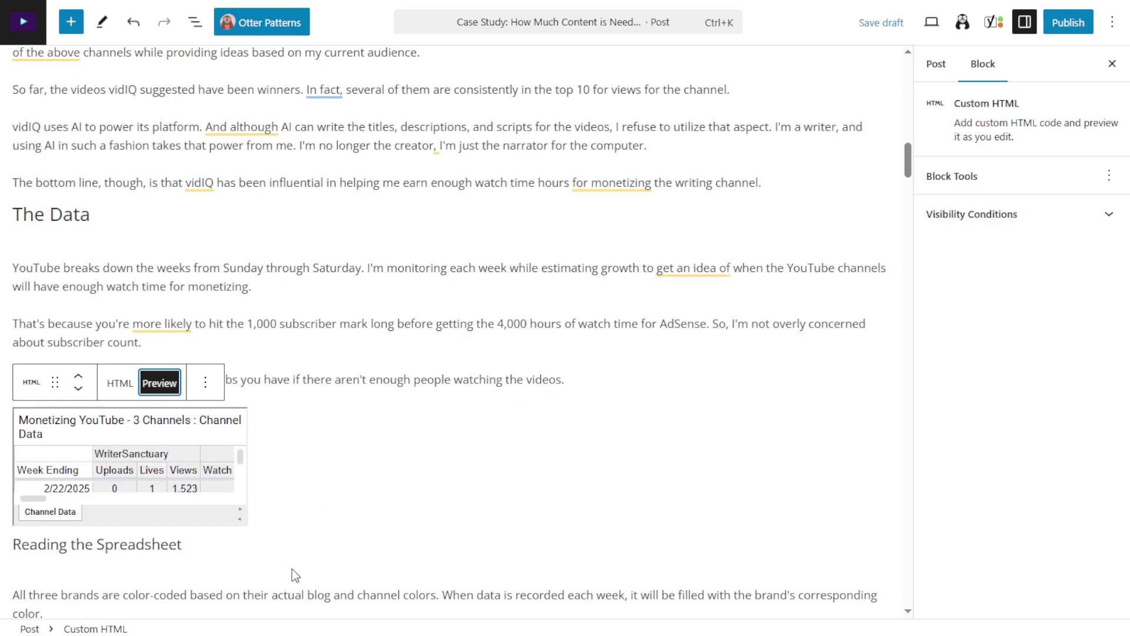
drag(34, 499, 63, 491)
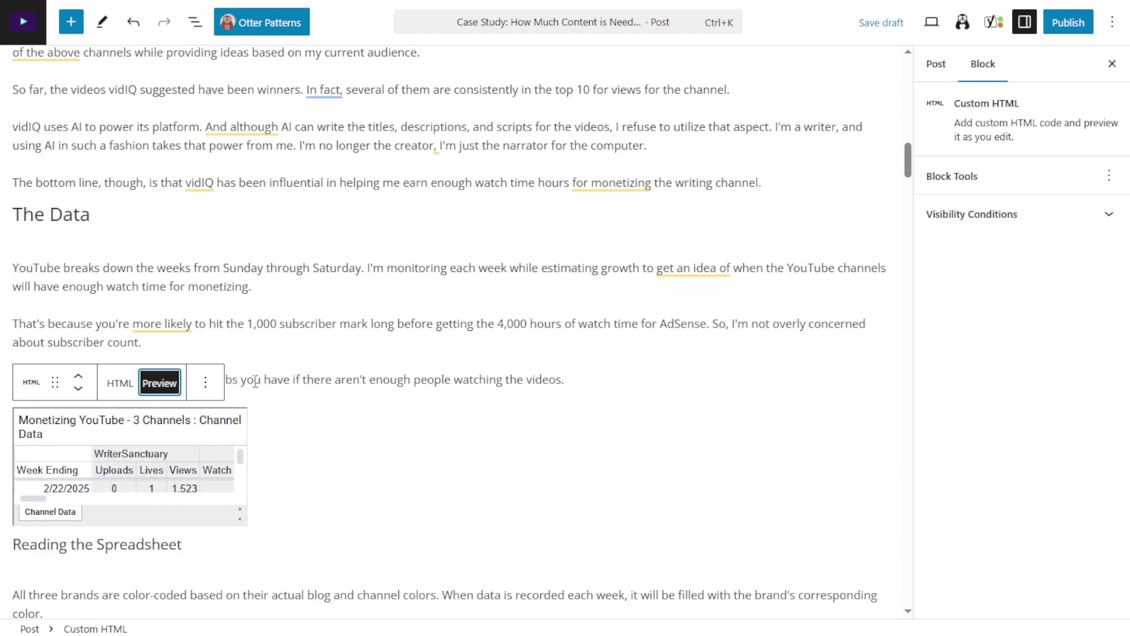
Add width="100%" right after <iframe in the embed code.
click(120, 383)
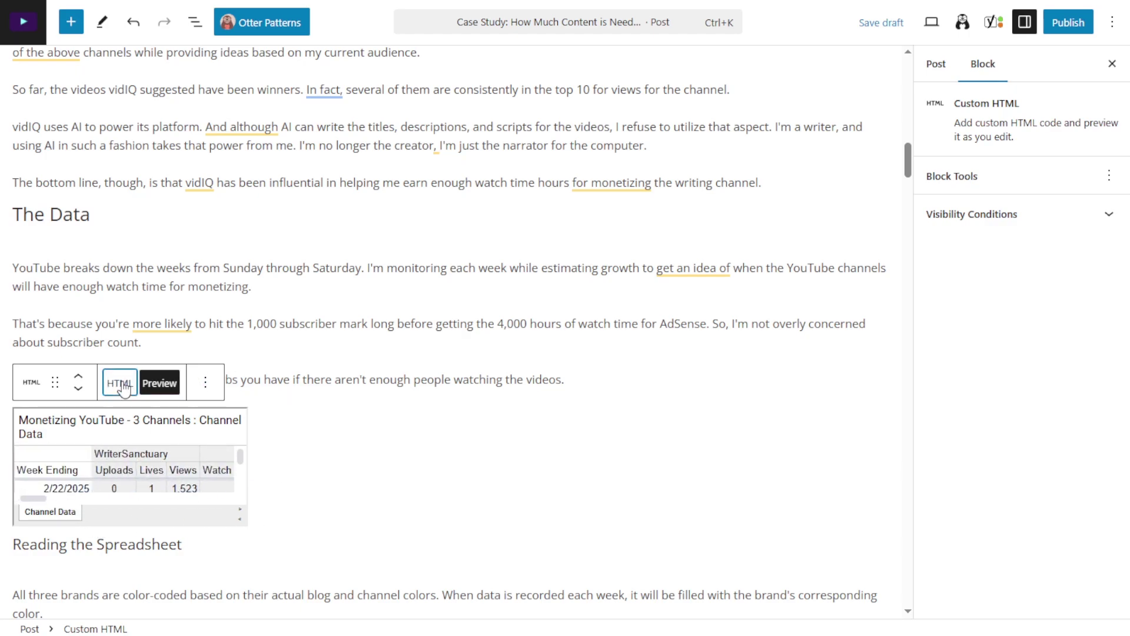
click(70, 376)
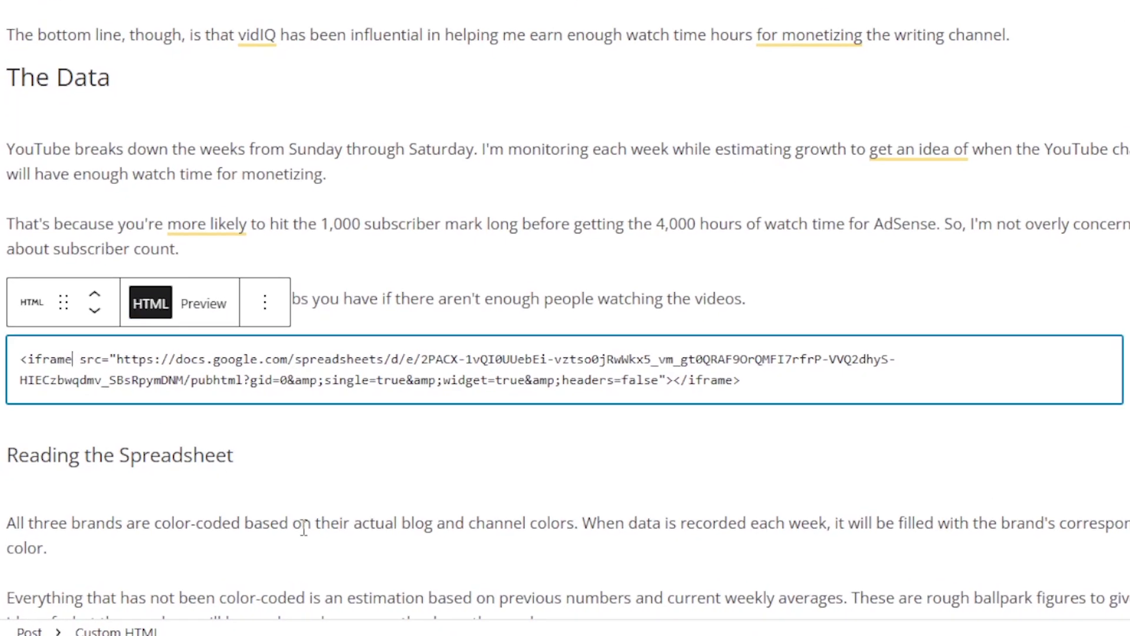
text(width)
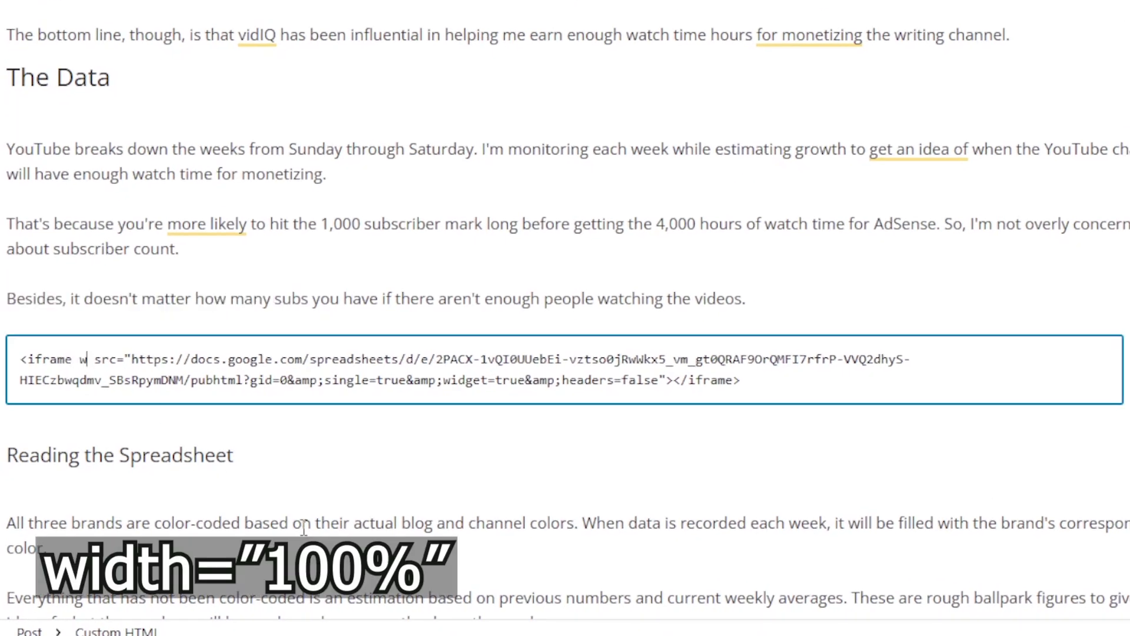
text(="100%)
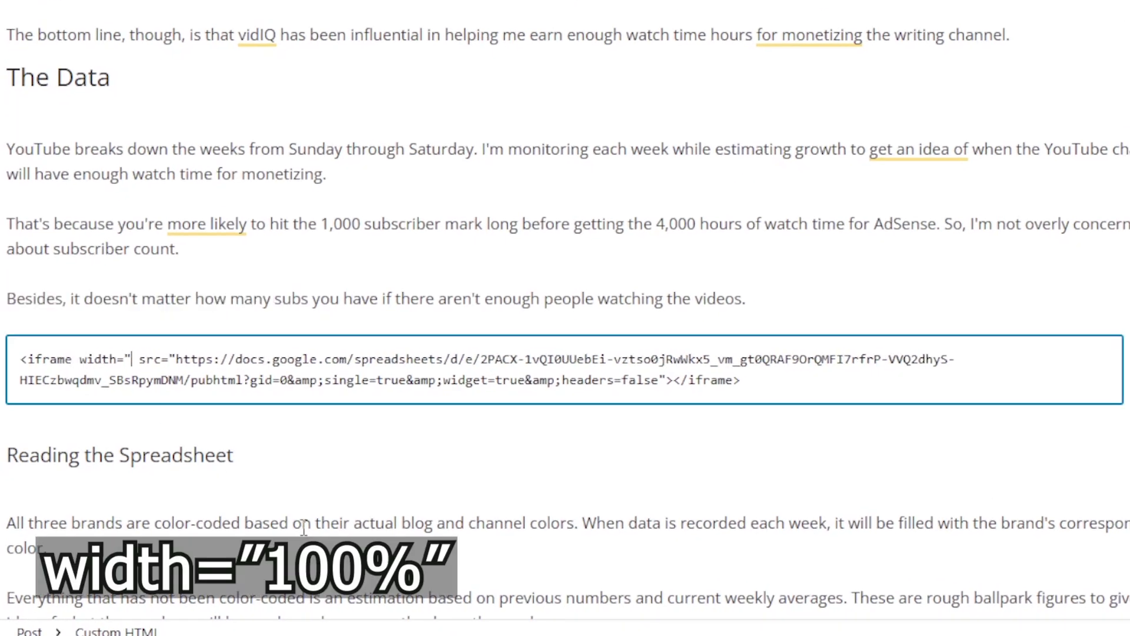
text(")
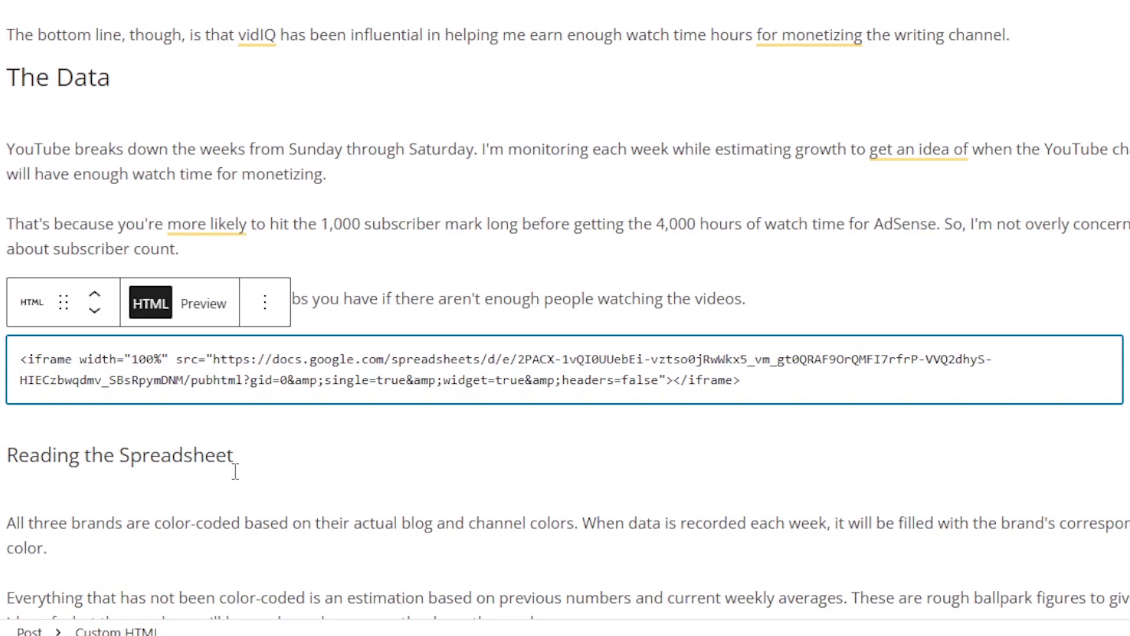
Add a height attribute of 600, typed as 'hieght', after the width and preview it.
click(194, 310)
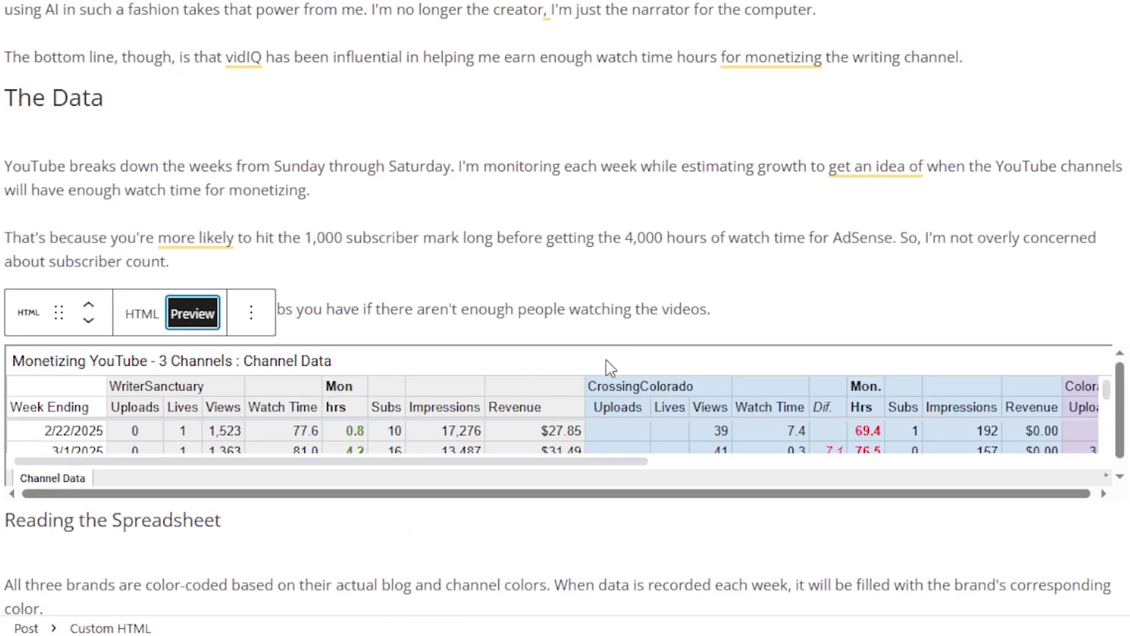
click(142, 313)
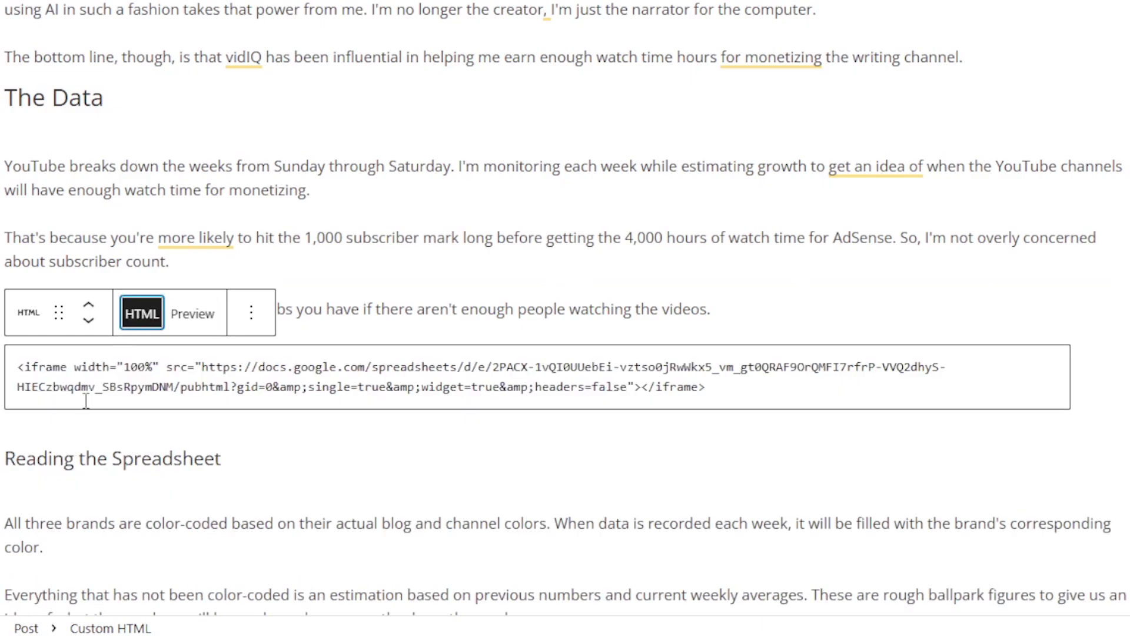
click(159, 367)
text(hiegh)
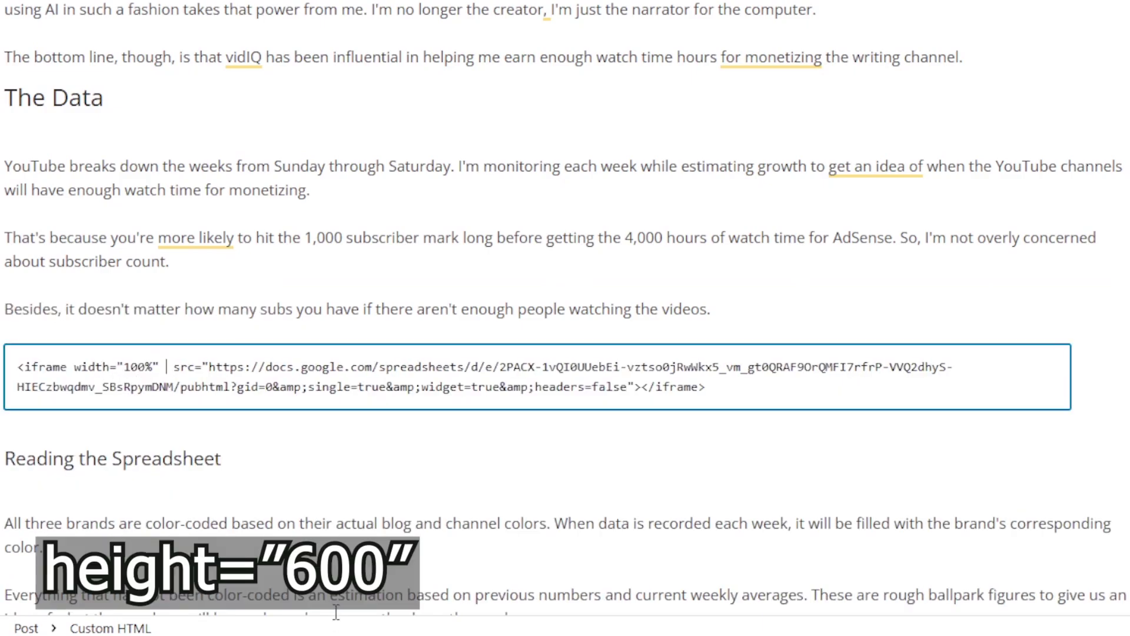
text(t)
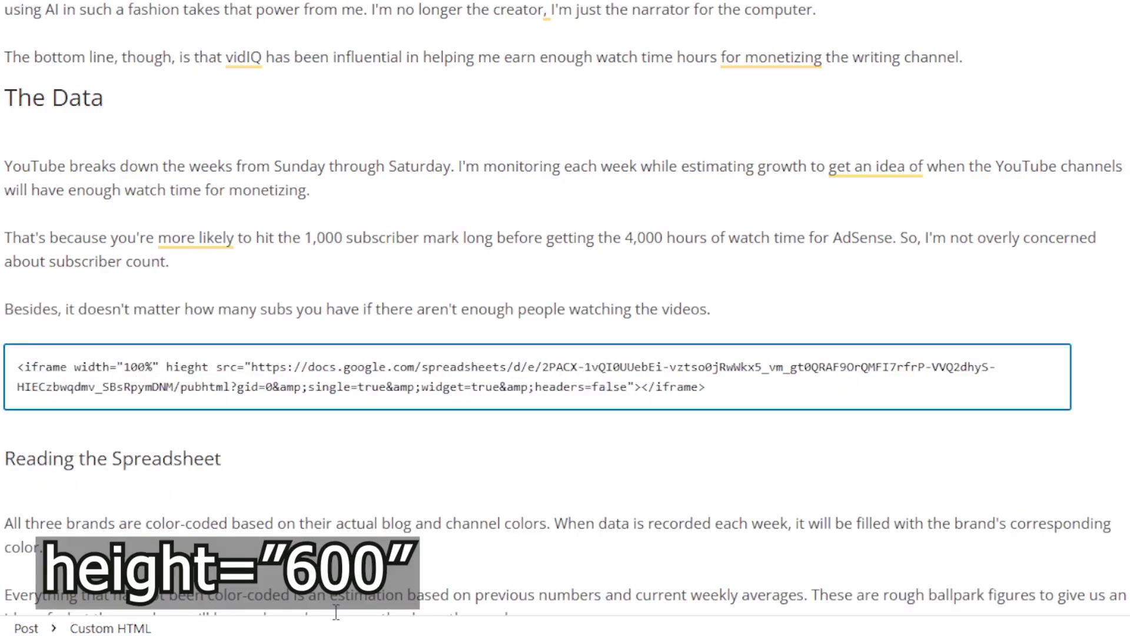
text(=")
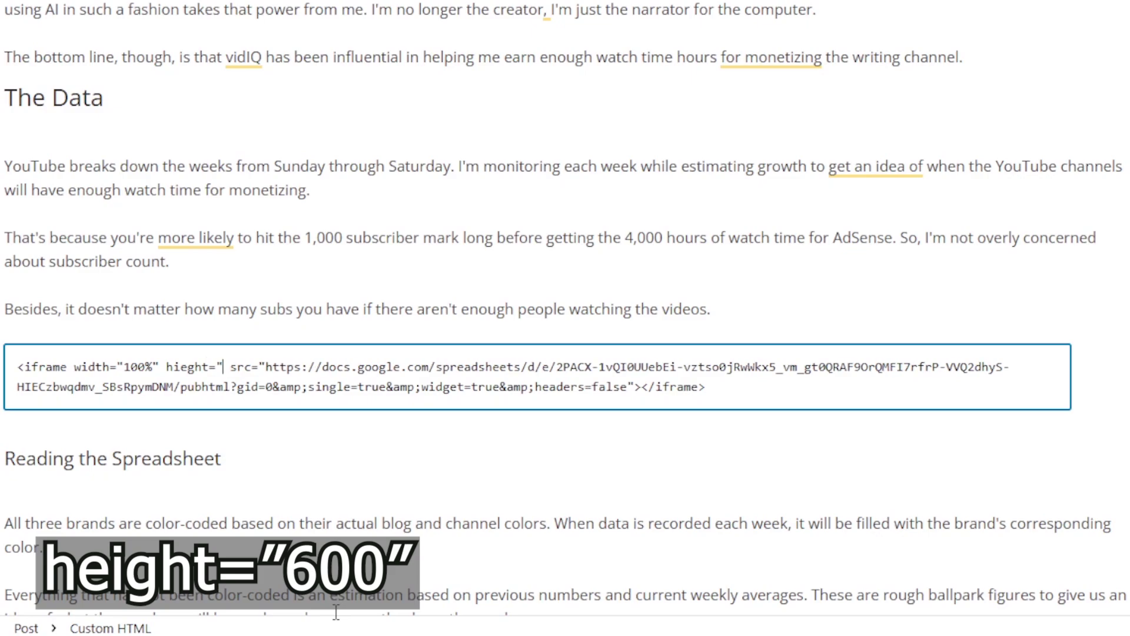
text(600")
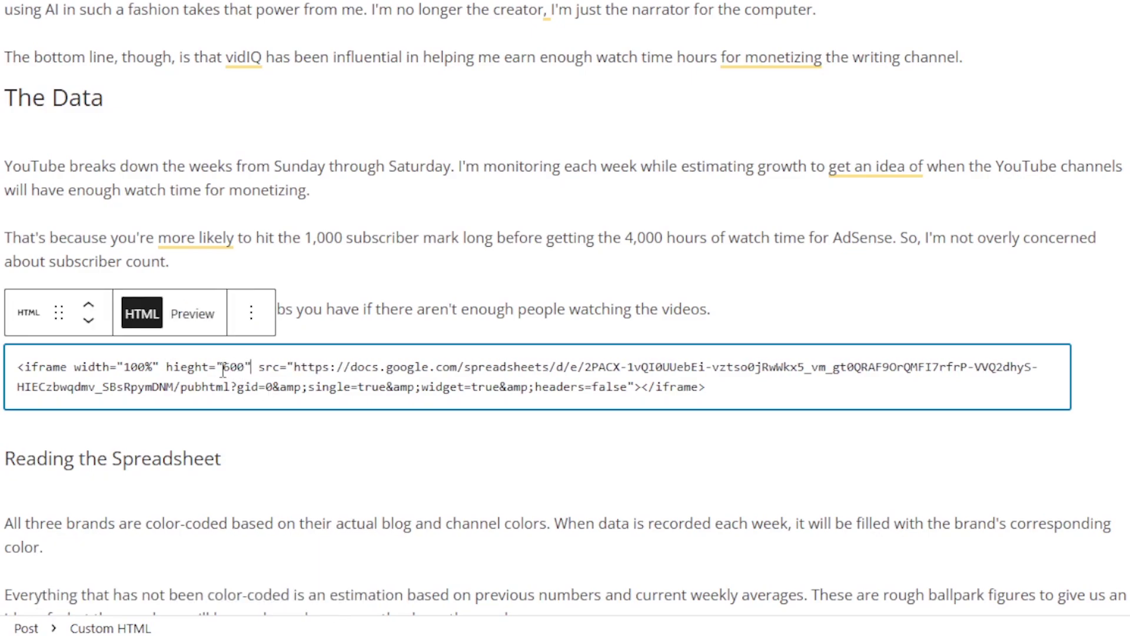
click(191, 324)
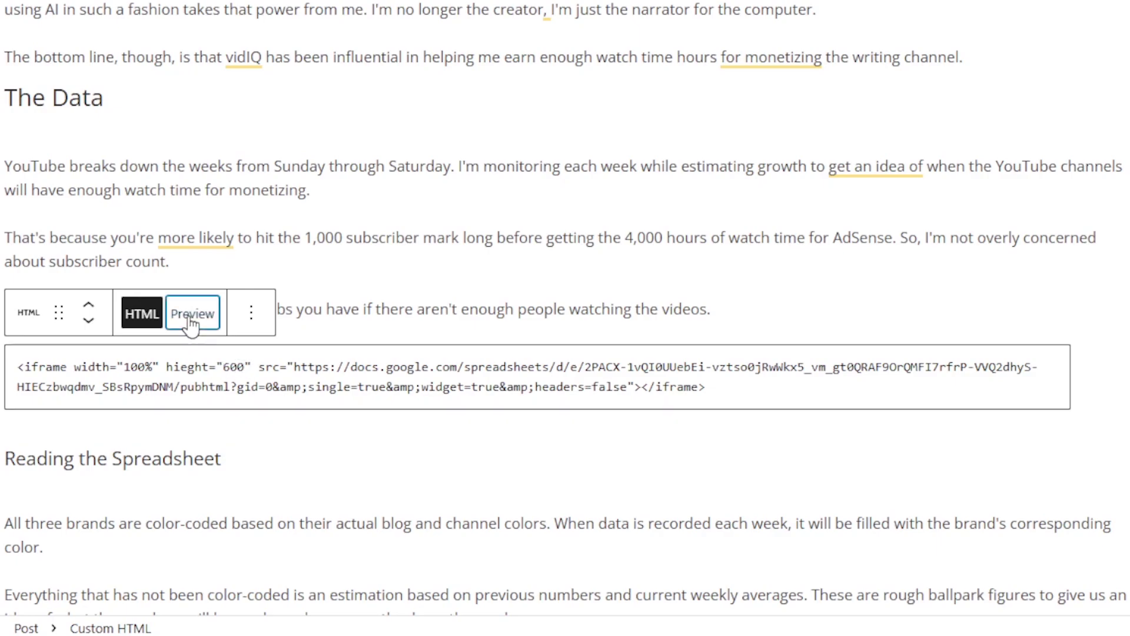
scroll(521, 338, down, 5)
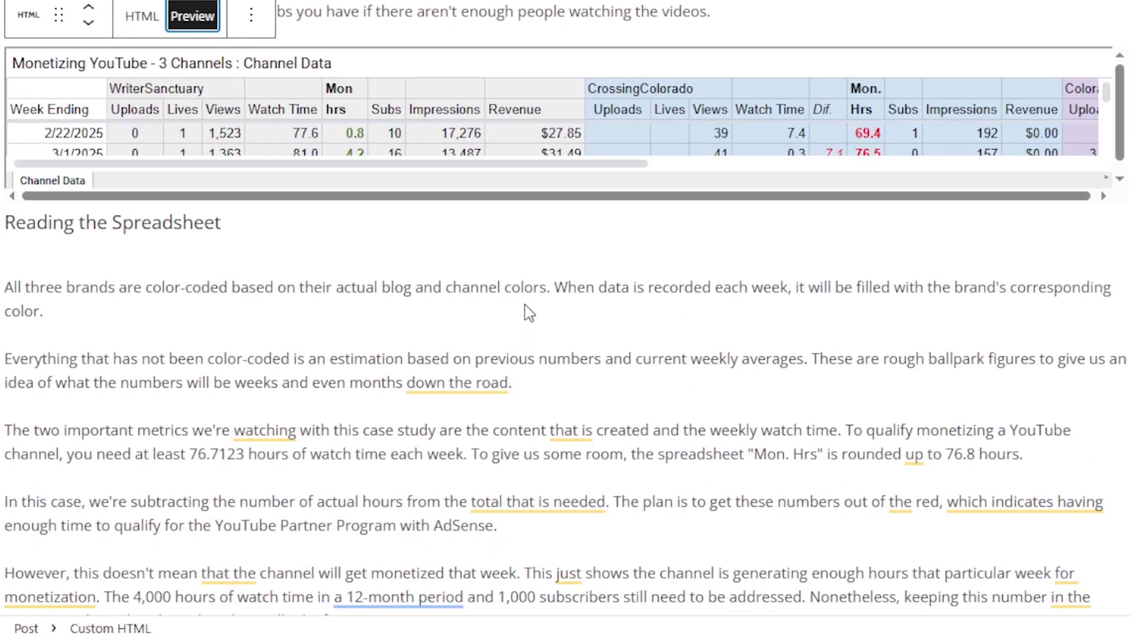
scroll(528, 312, up, 2)
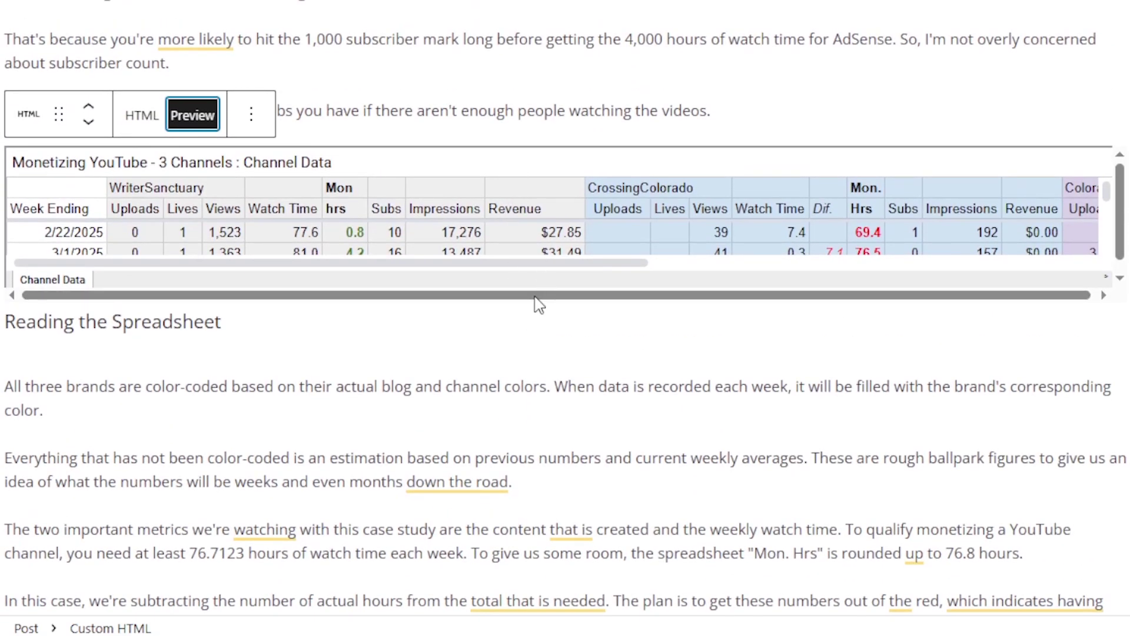
Correct 'hieght' to 'height' and preview the taller Channel Data embed.
click(143, 116)
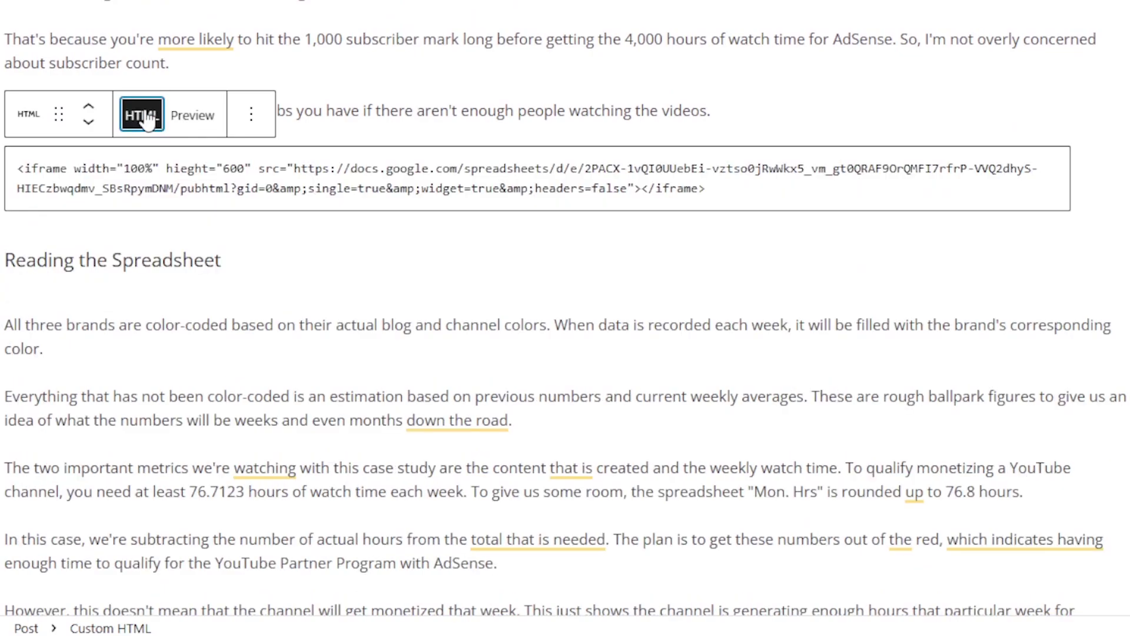
drag(173, 169, 186, 170)
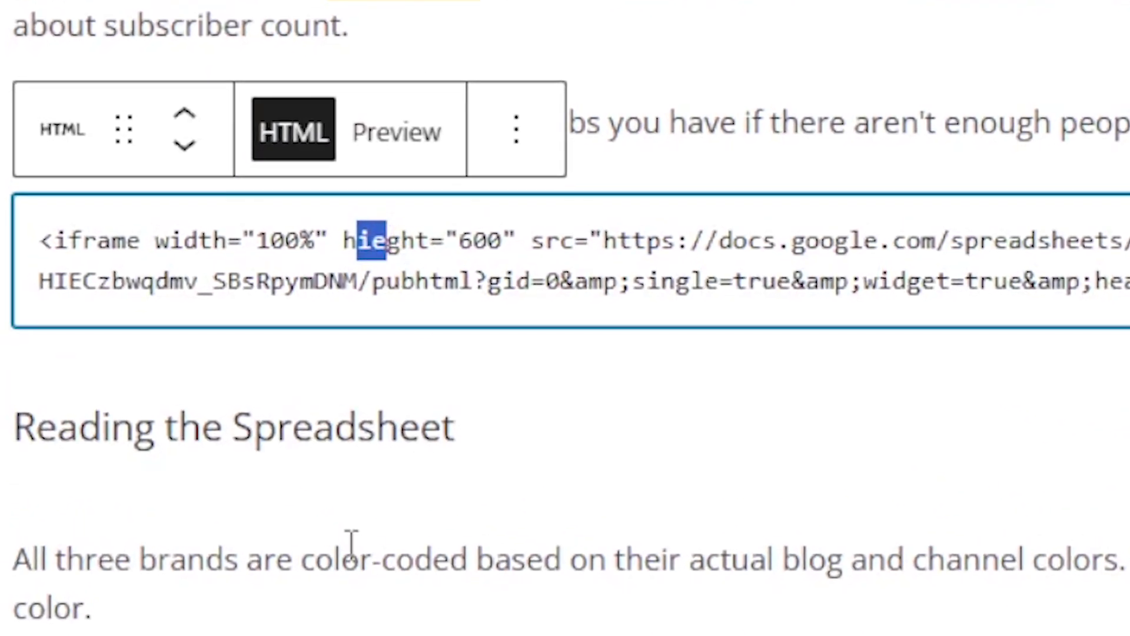
text(ei)
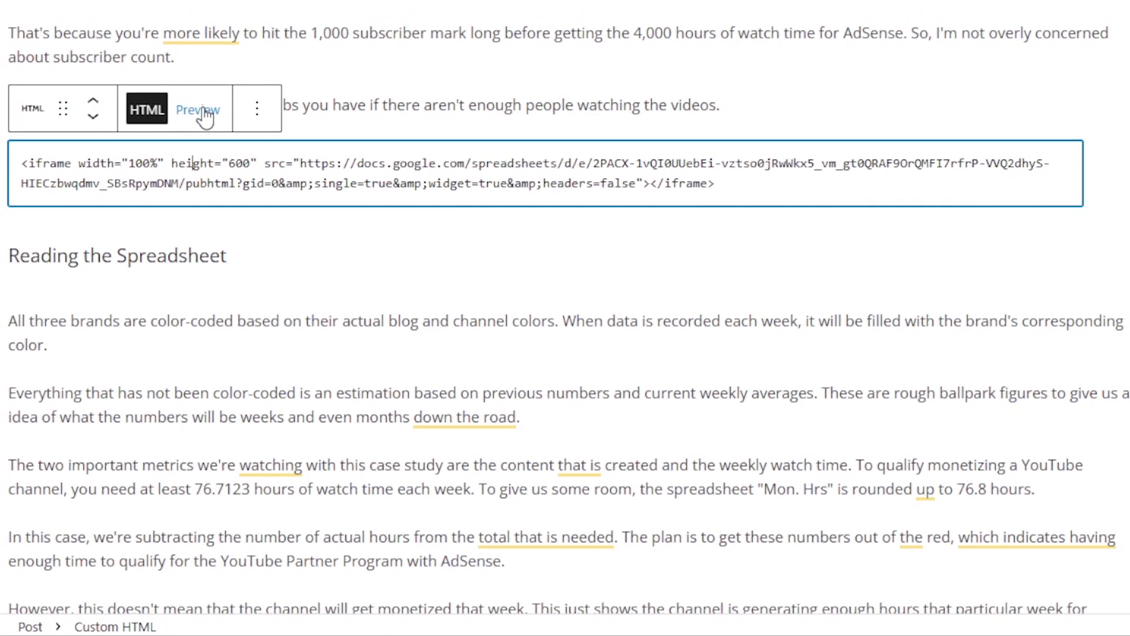
click(199, 110)
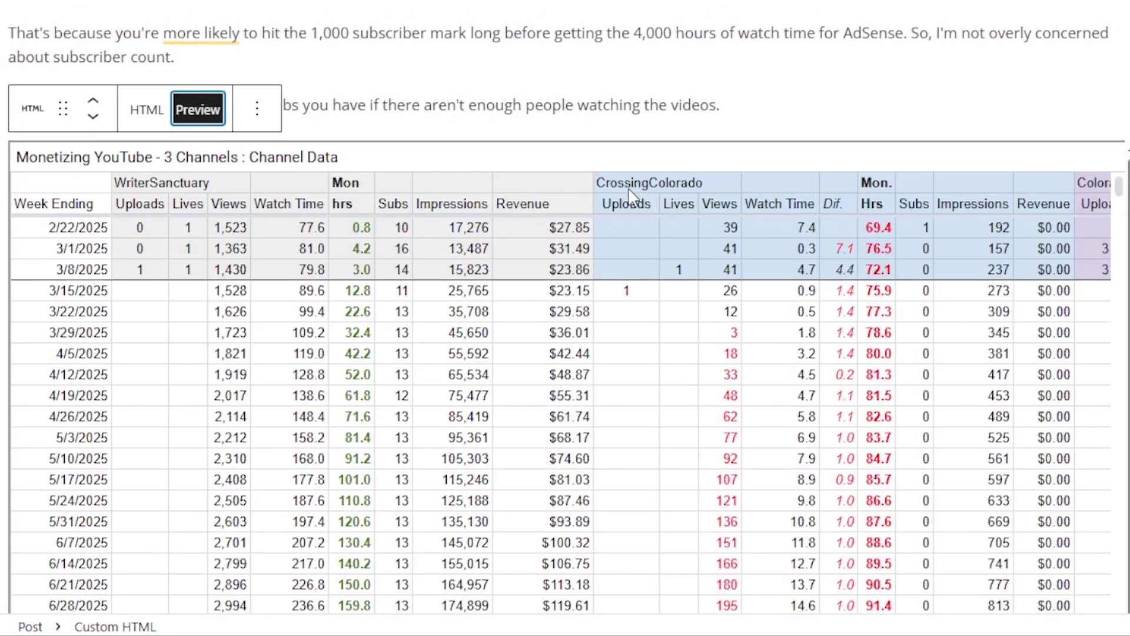
scroll(648, 203, down, 5)
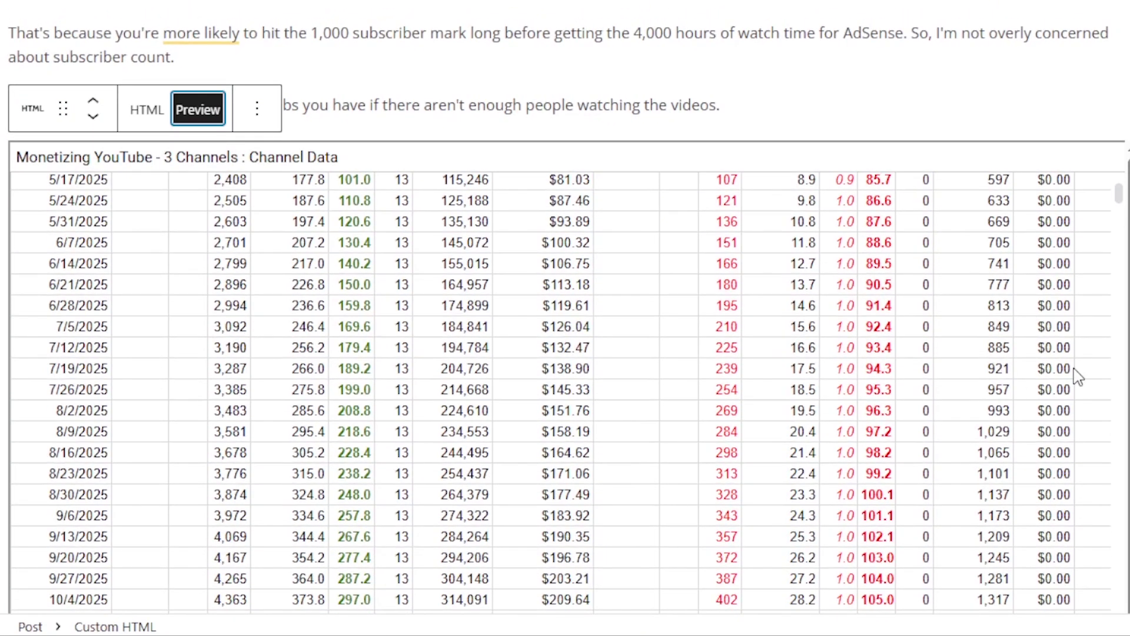
scroll(565, 317, down, 4)
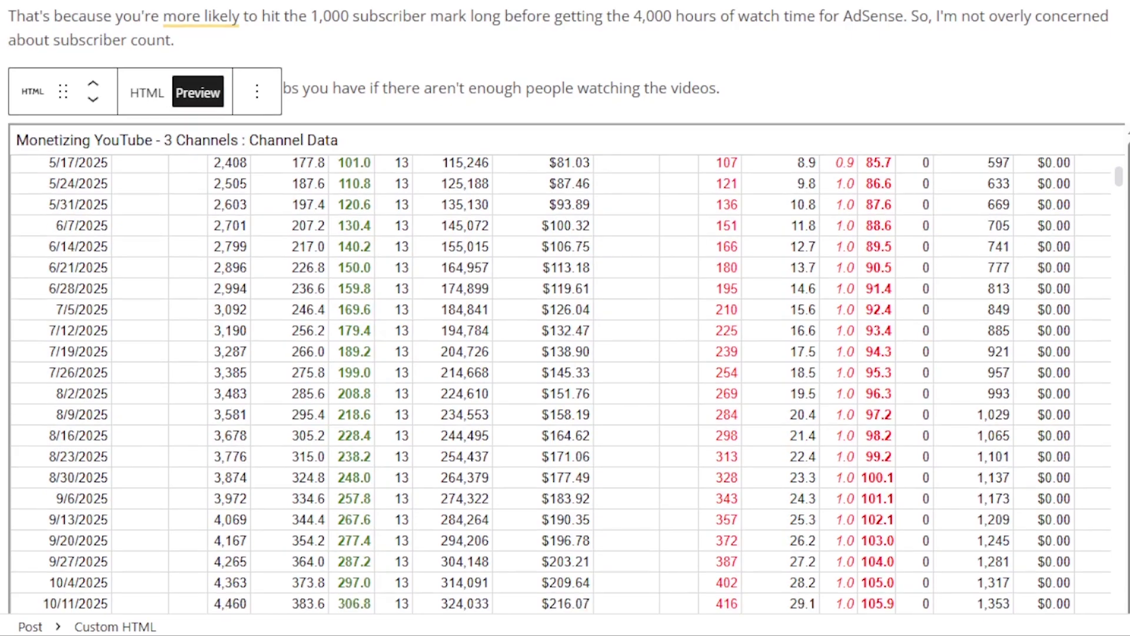
scroll(906, 177, up, 1)
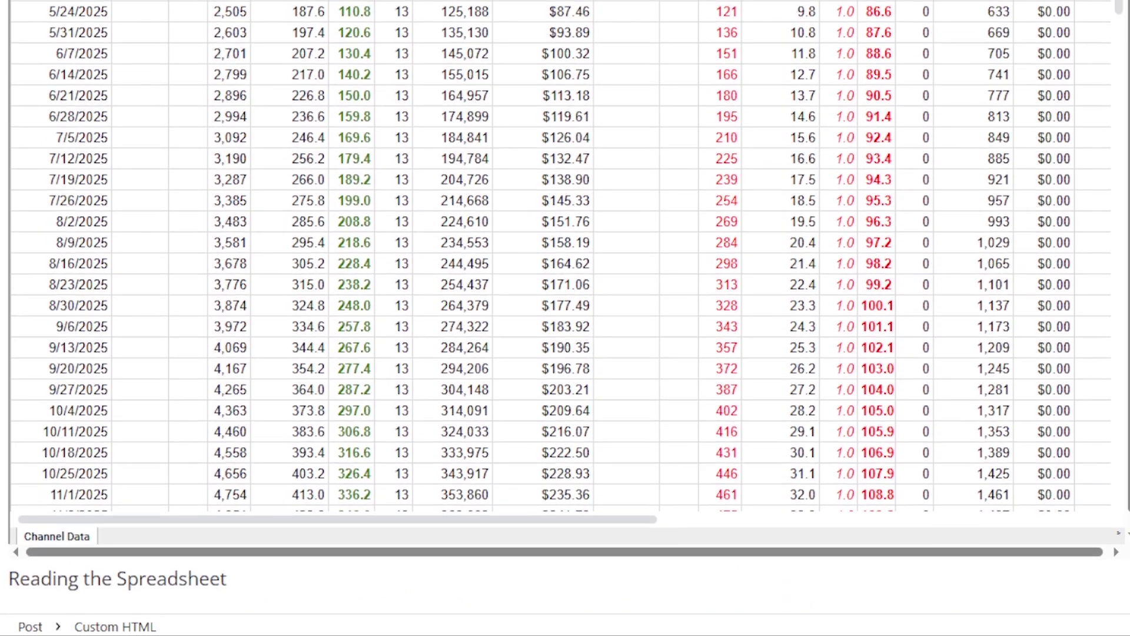
scroll(906, 177, up, 5)
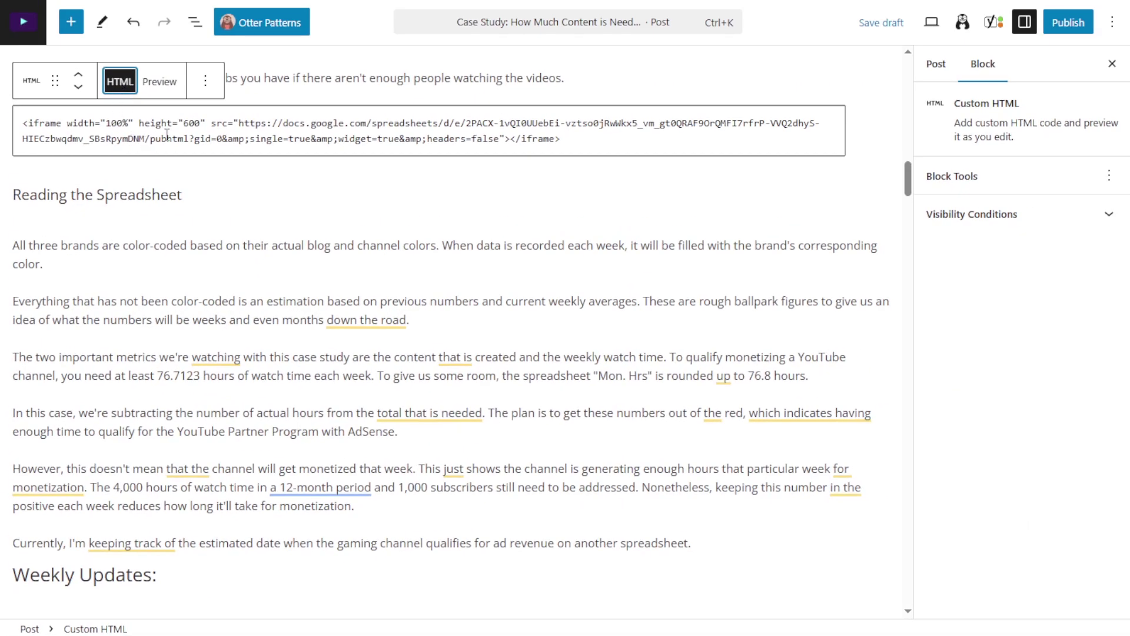
Change the embed height to 500, save the post as a draft, and show the Preview choices.
click(167, 134)
drag(182, 123, 188, 123)
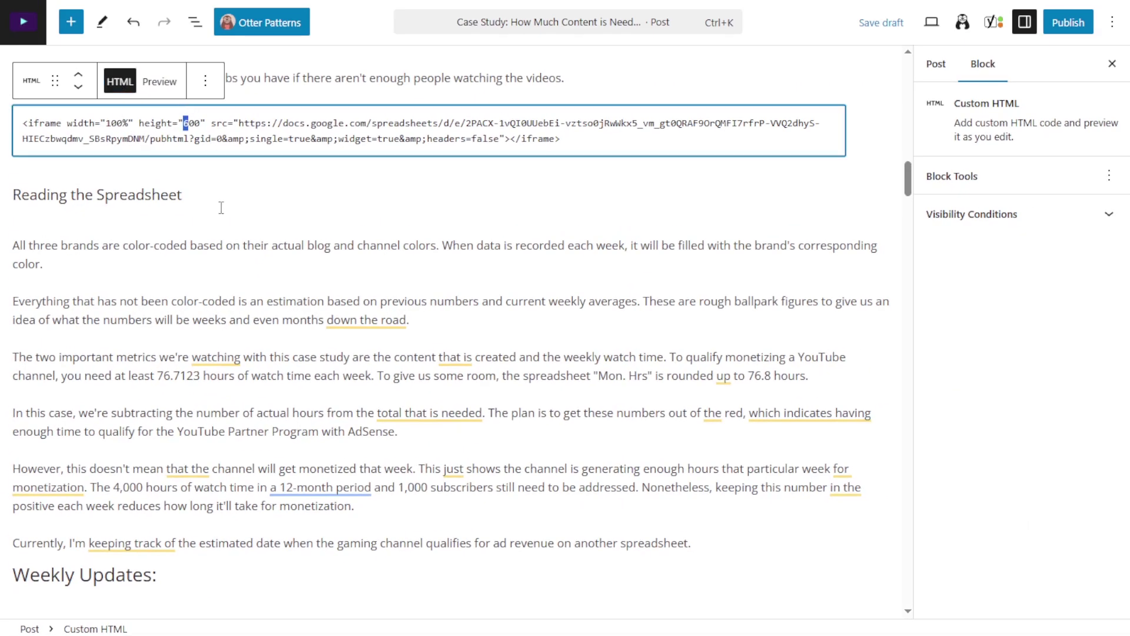
text(5)
click(159, 82)
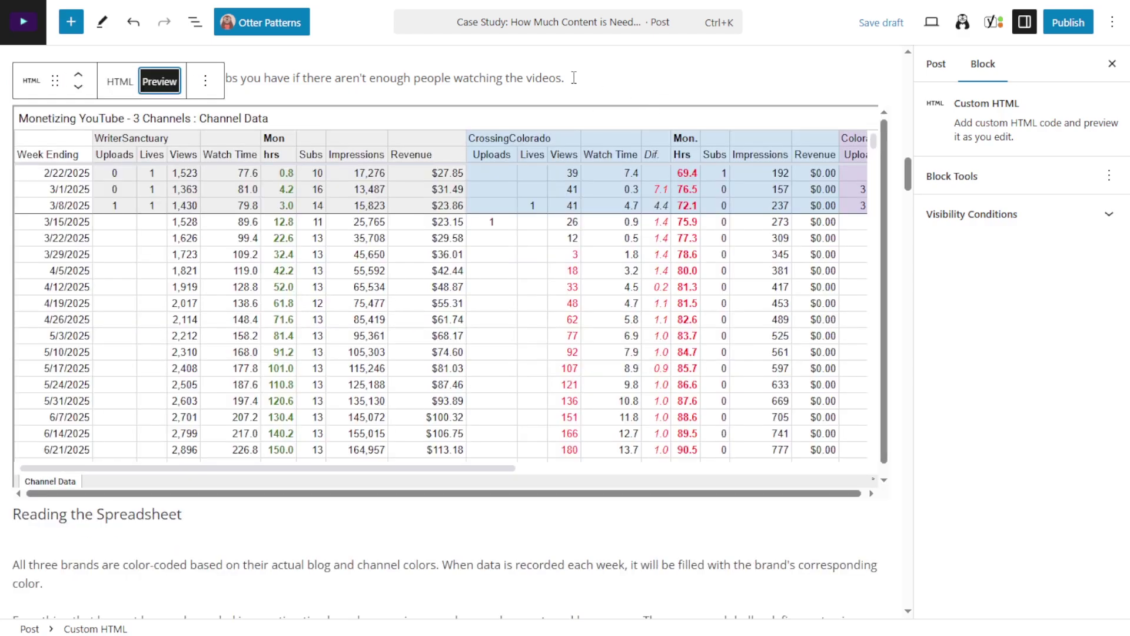
click(885, 24)
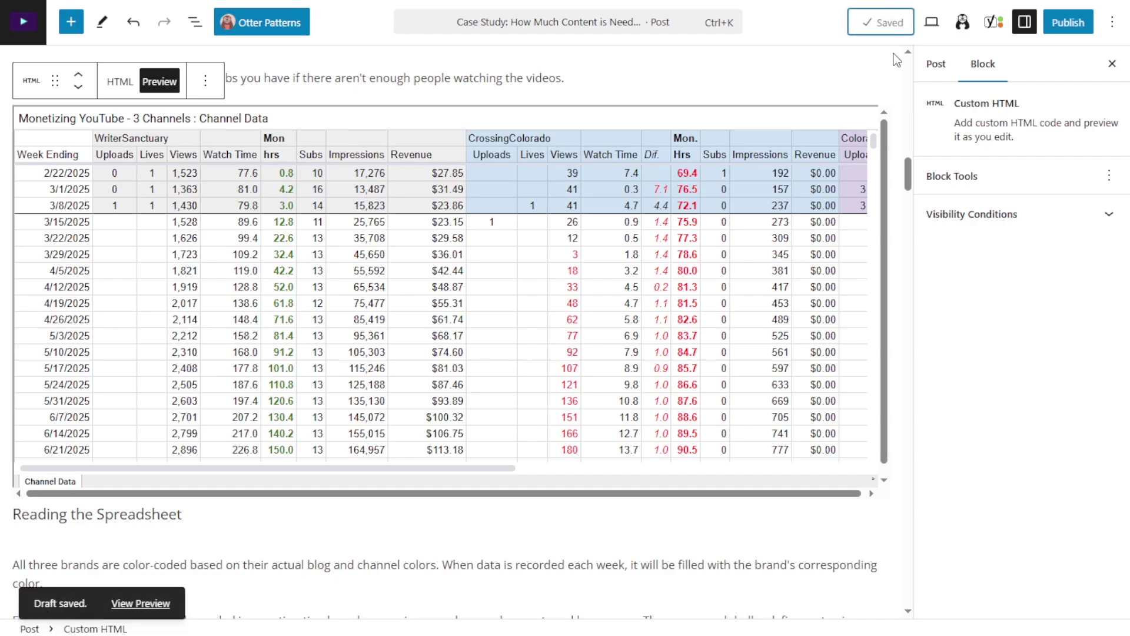
click(931, 23)
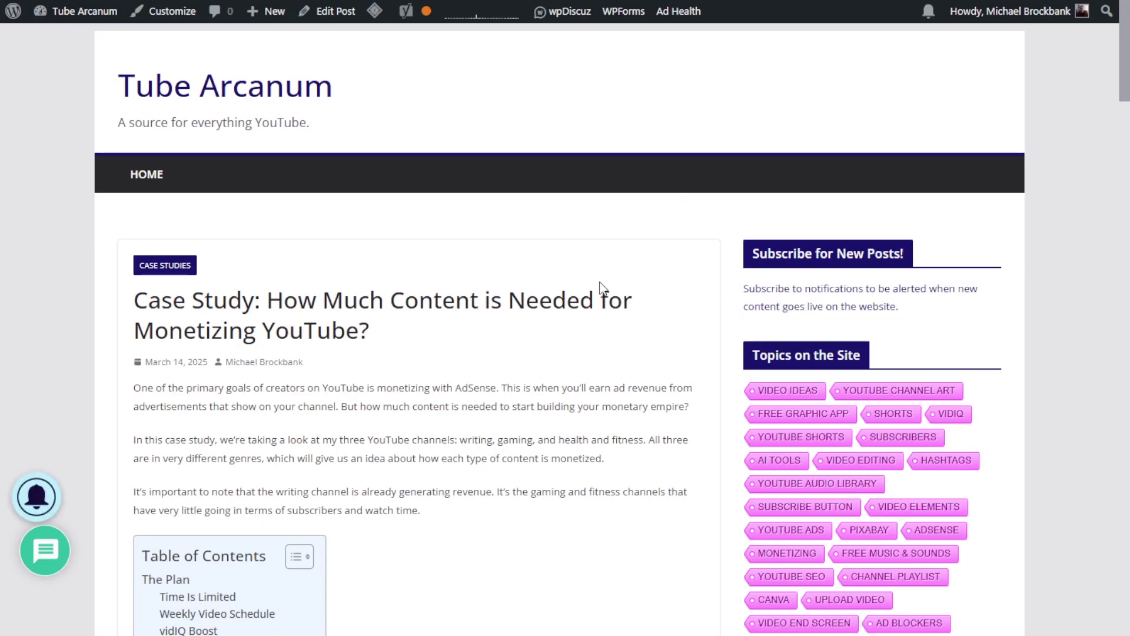
Scroll the live post down to the embedded Channel Data spreadsheet and scroll through its columns.
scroll(521, 310, down, 4)
scroll(521, 309, down, 18)
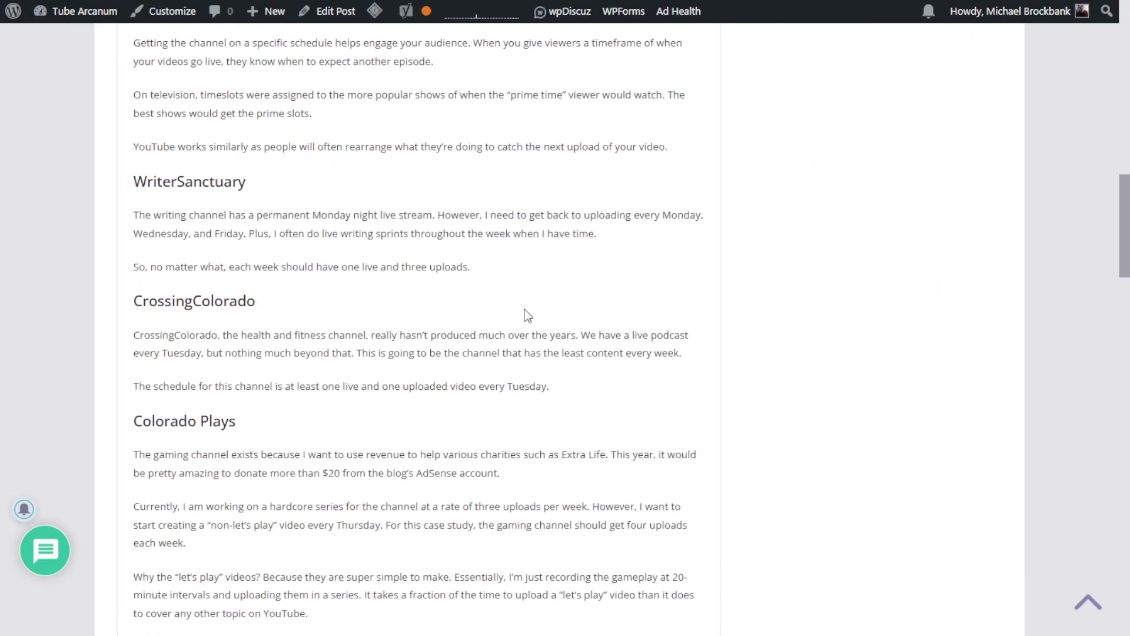
scroll(527, 309, down, 12)
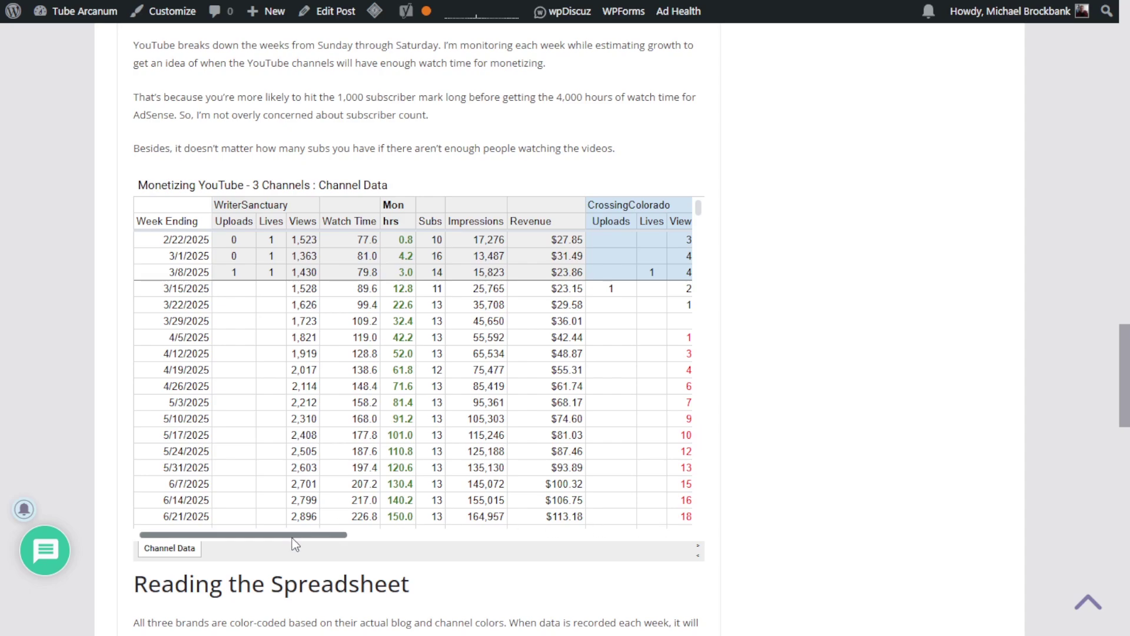
drag(338, 534, 237, 541)
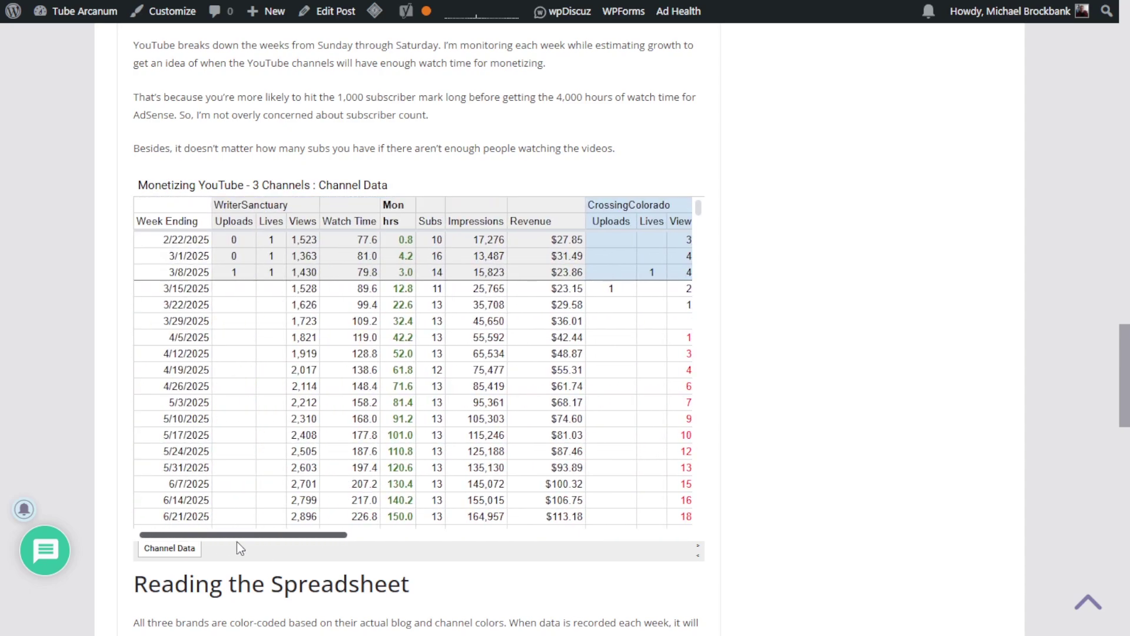
drag(702, 215, 726, 187)
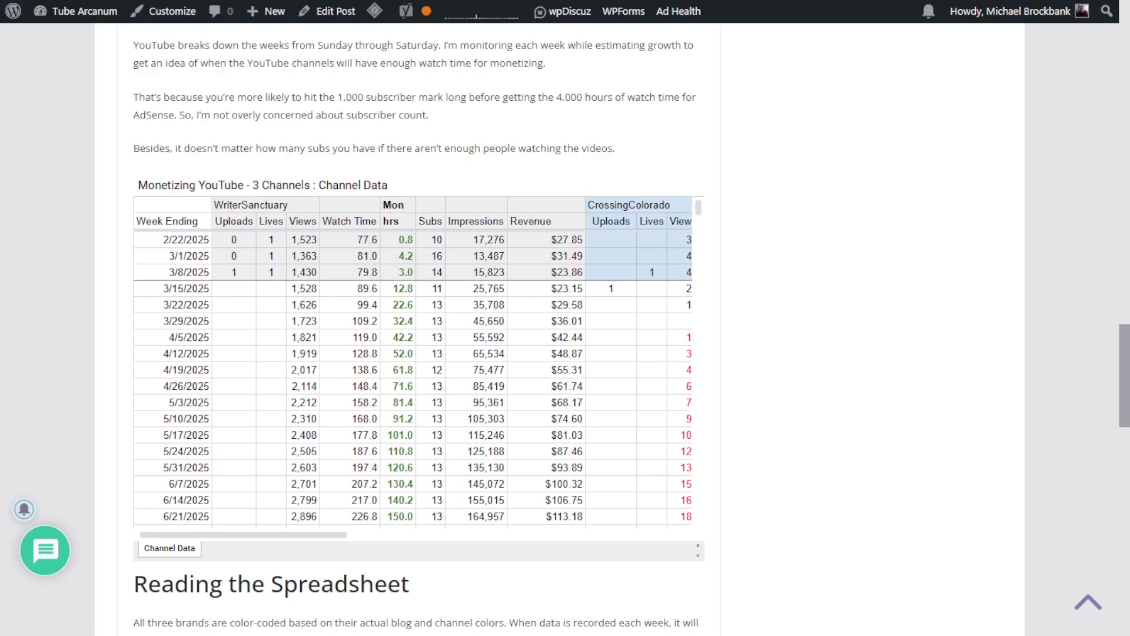